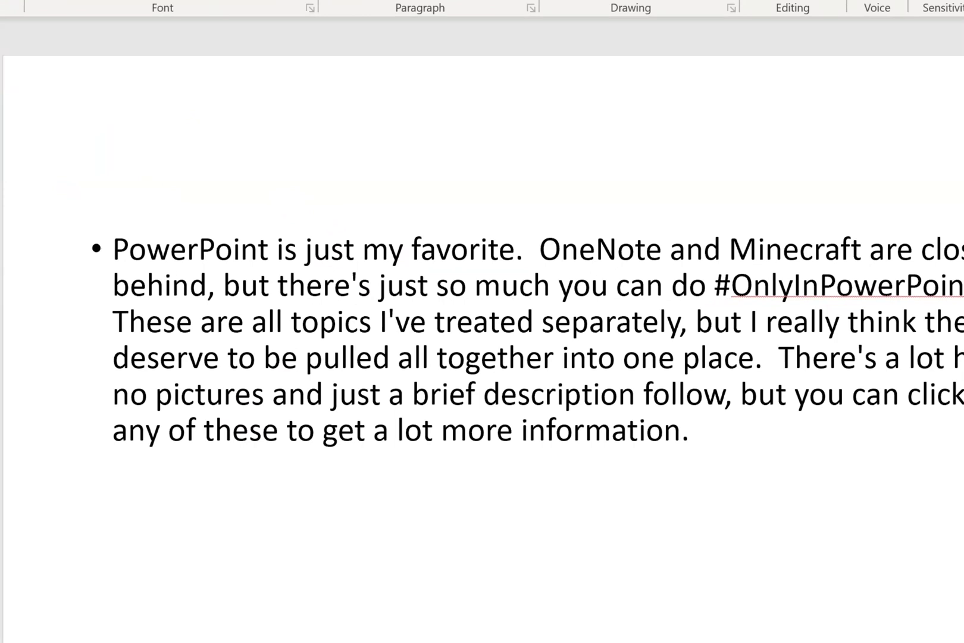
Step: Launch the Pro Word Cloud add-in from My Add-ins in the Office Add-ins dialog
left_click(391, 7)
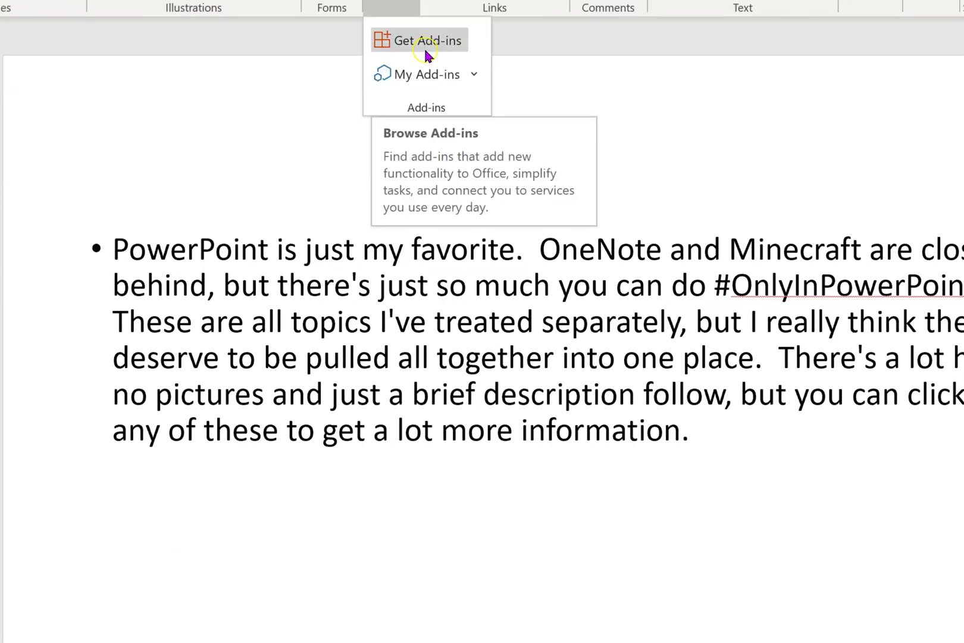
left_click(424, 72)
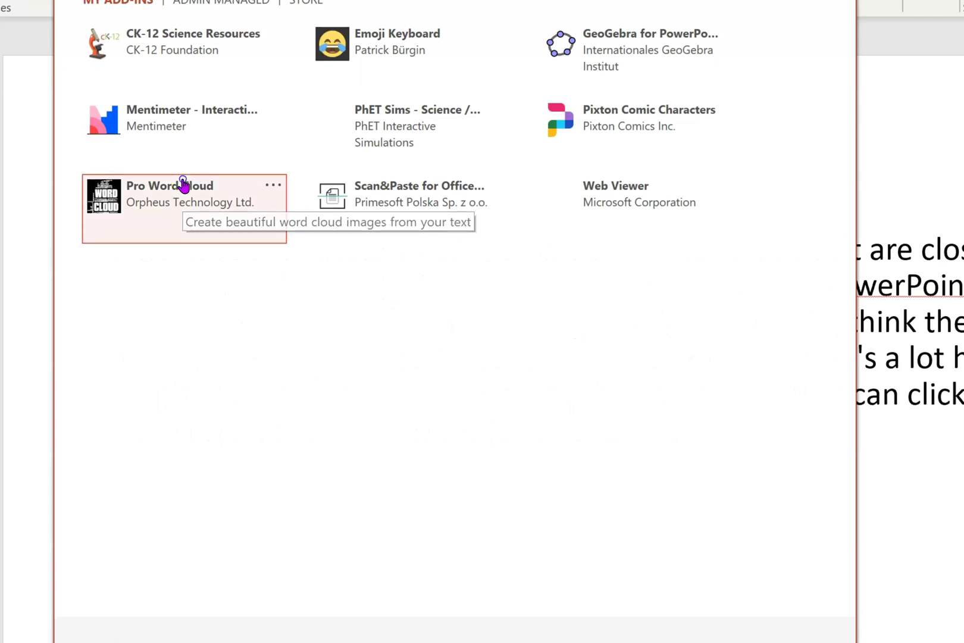
left_click(188, 186)
double_click(188, 187)
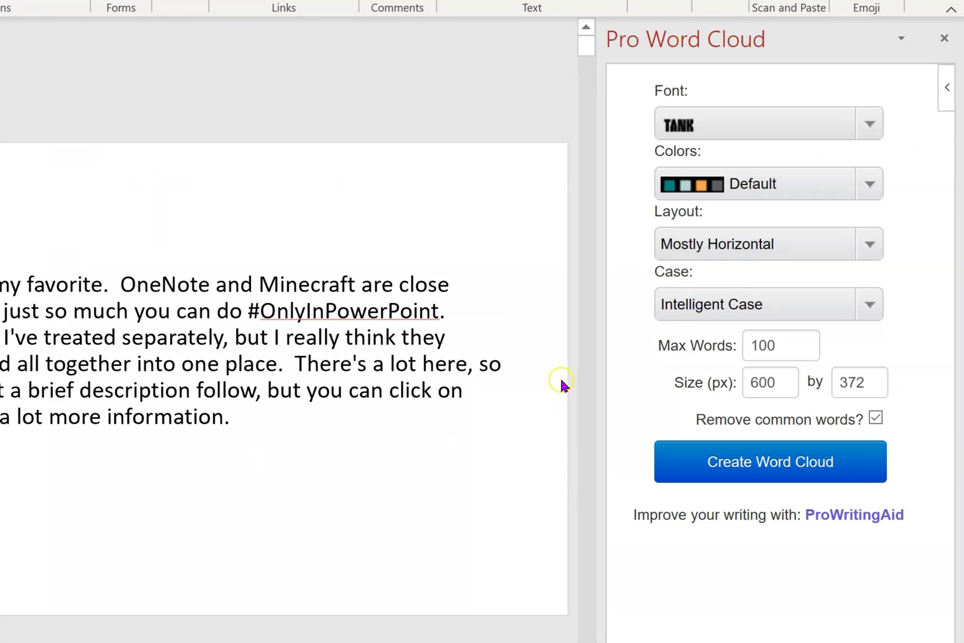
Step: Keep the TANK font and choose the Sun Set colour scheme
left_click(873, 123)
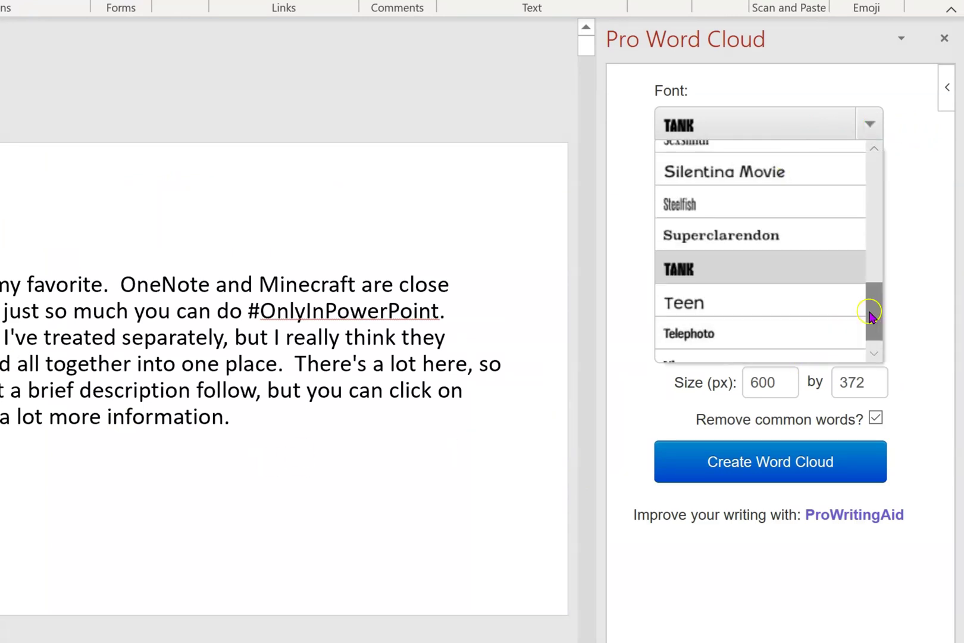
left_click_drag(871, 313, 958, 232)
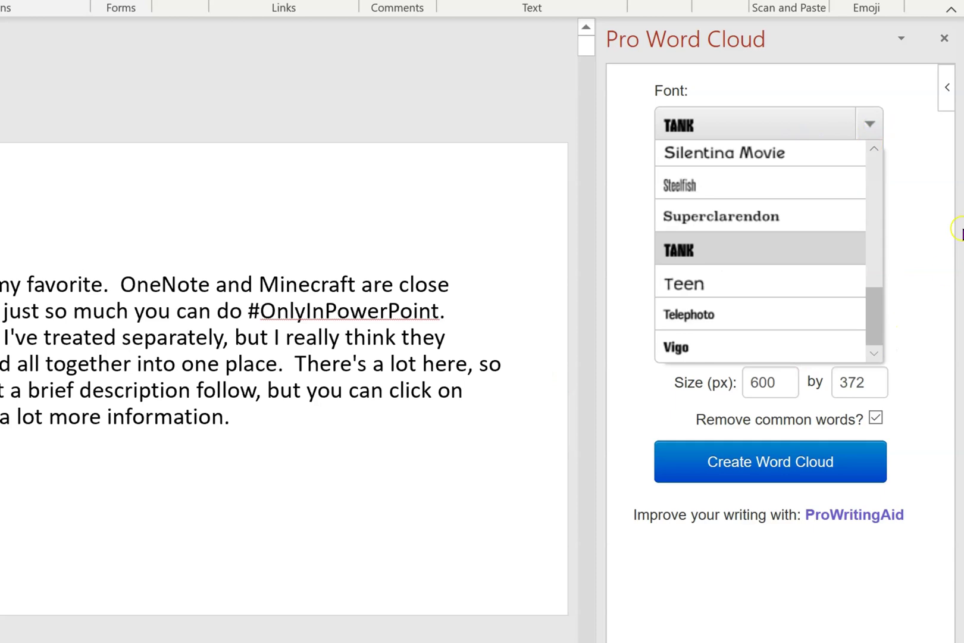
left_click(906, 224)
left_click(863, 180)
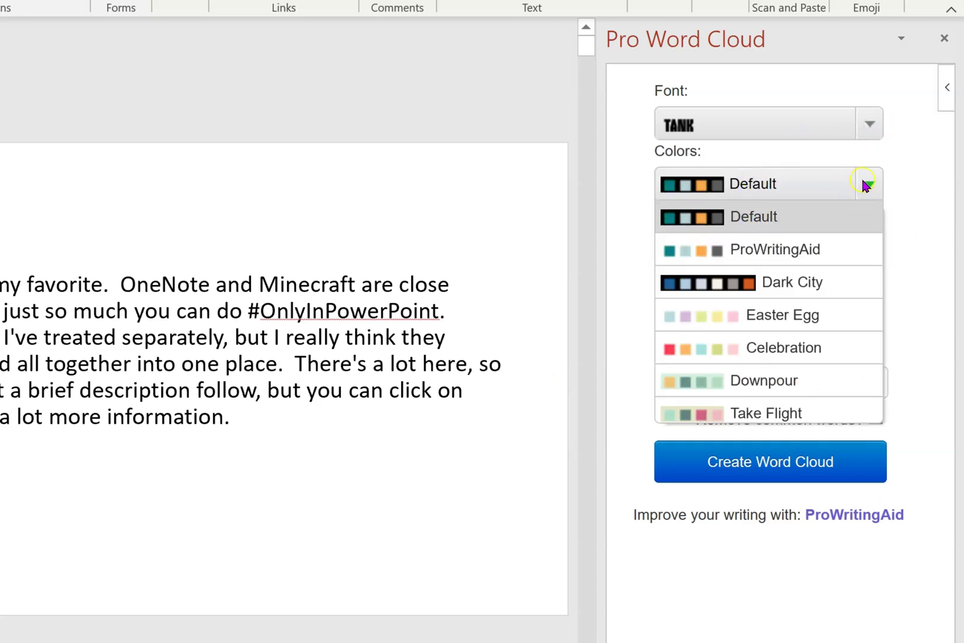
left_click_drag(871, 253, 872, 291)
left_click(768, 381)
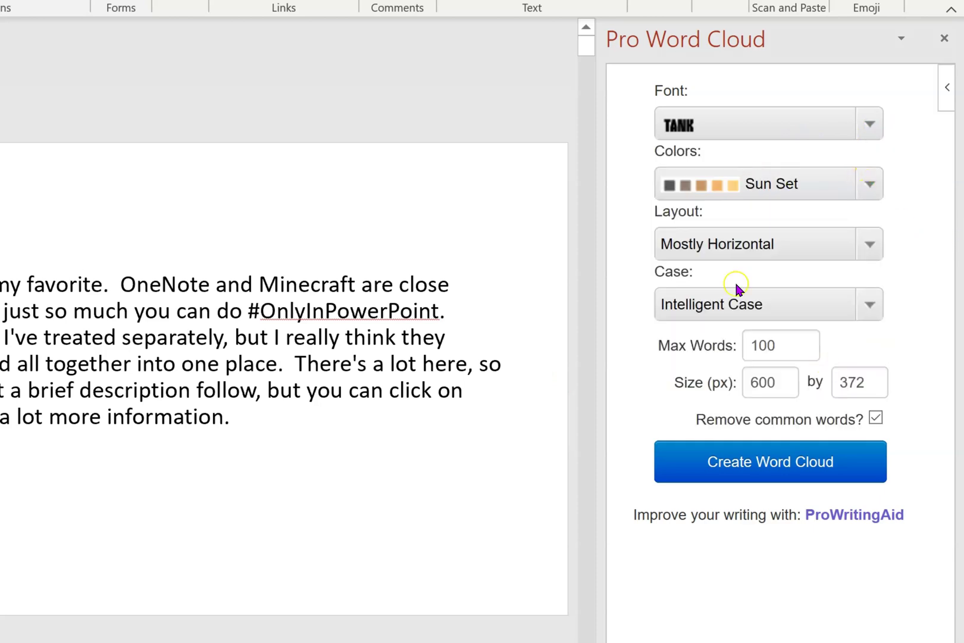
Step: Choose the Higgledy Piggledy layout, leaving Max Words at 100
left_click(865, 246)
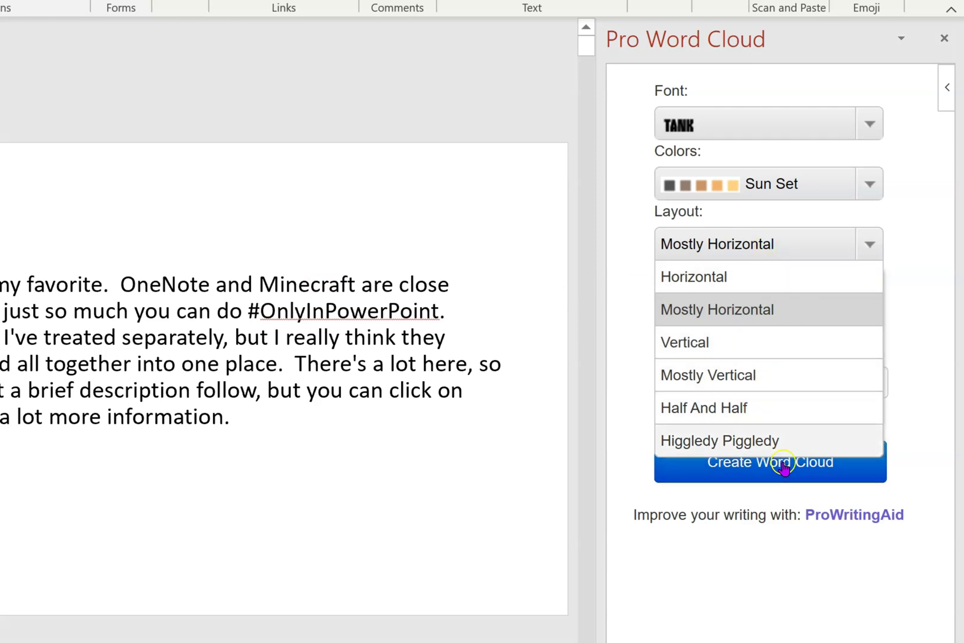
left_click(753, 443)
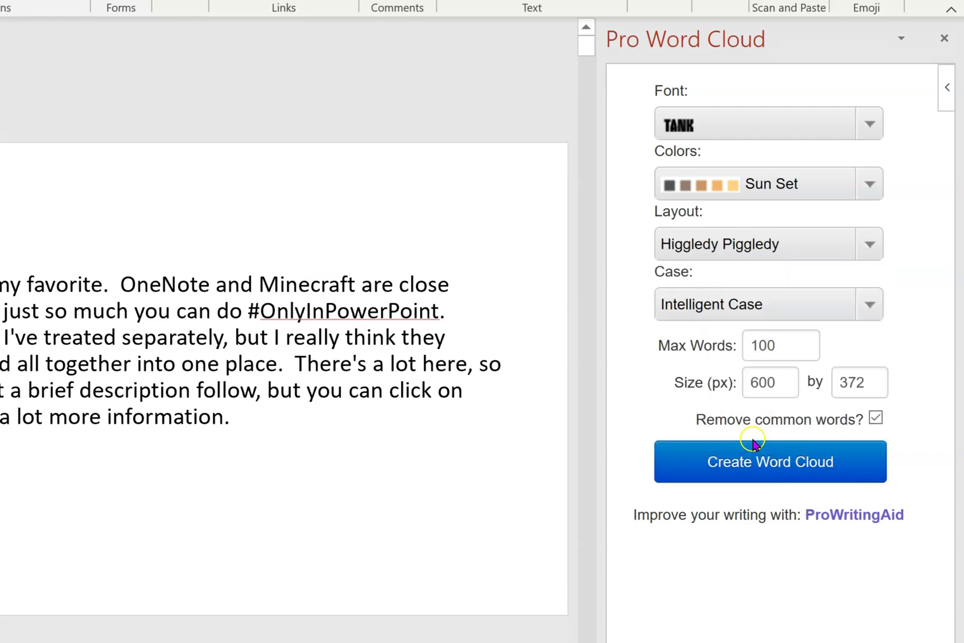
left_click_drag(803, 346, 734, 350)
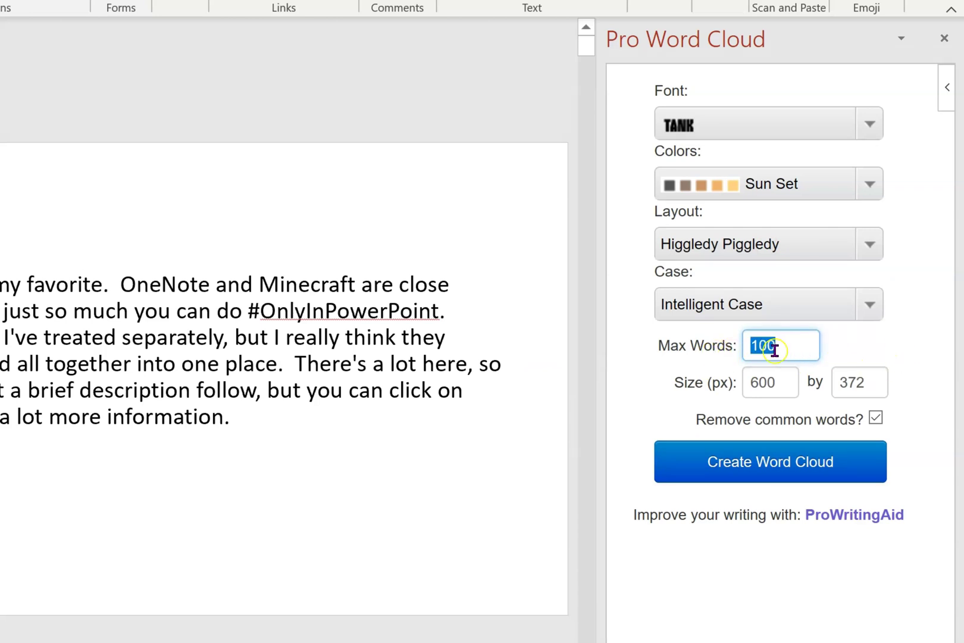
left_click(874, 375)
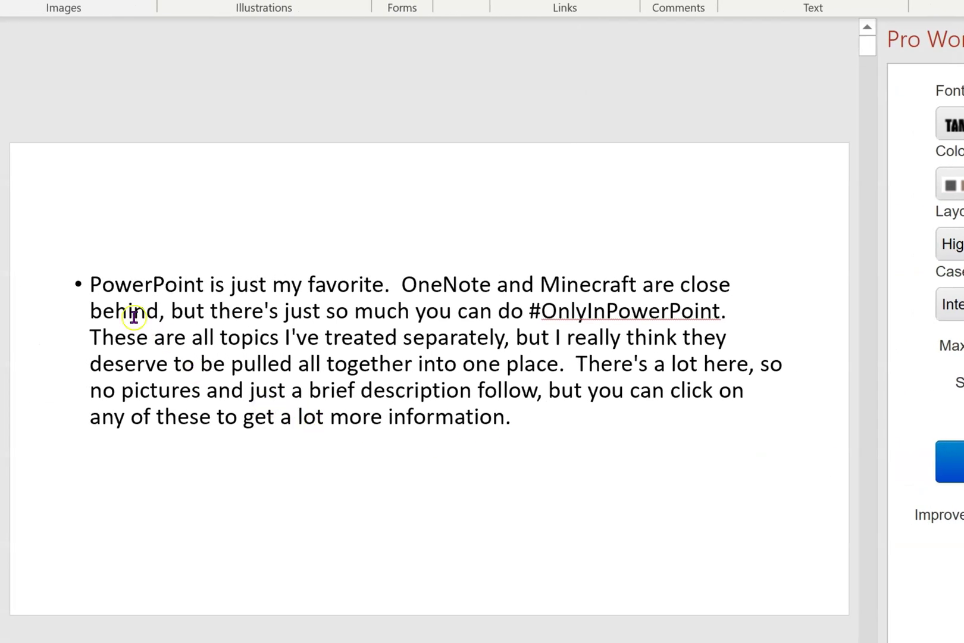
Step: Select the slide's bulleted paragraph and create a word cloud from it
left_click_drag(94, 286, 528, 421)
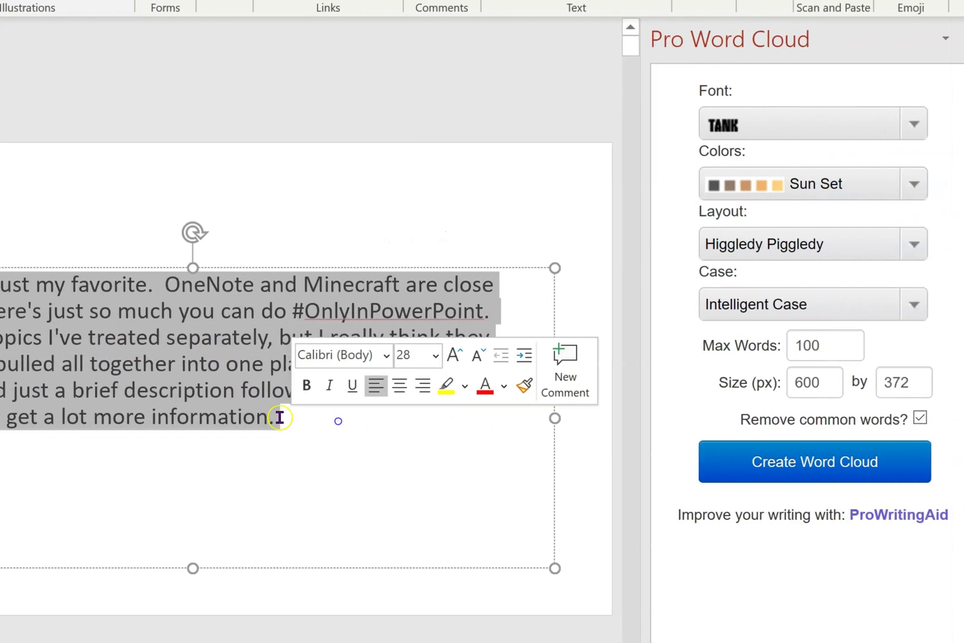
left_click(760, 467)
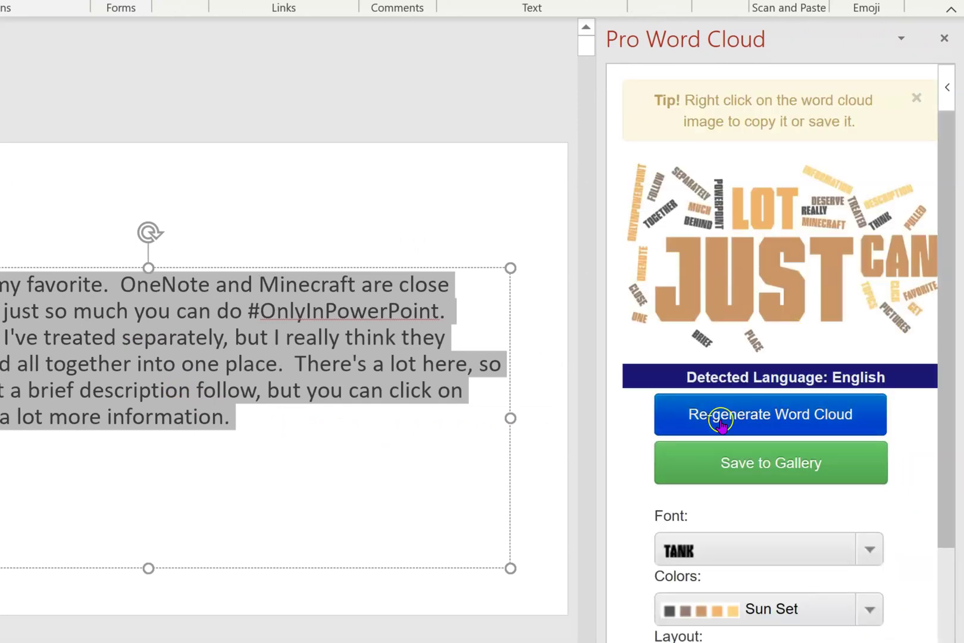
Step: Regenerate the word cloud using the Half And Half layout
left_click(758, 418)
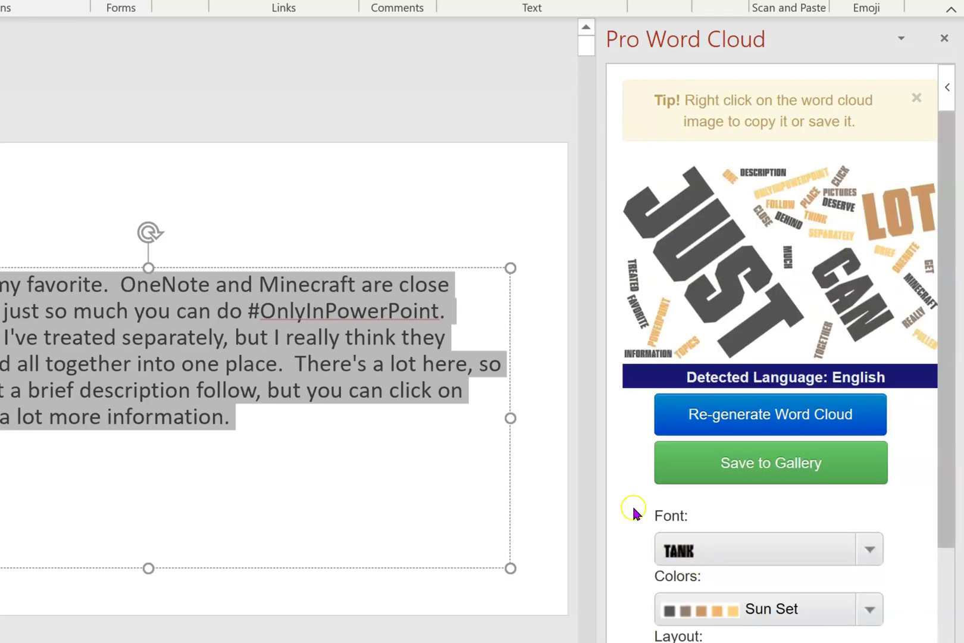
scroll(774, 333, "down", 3)
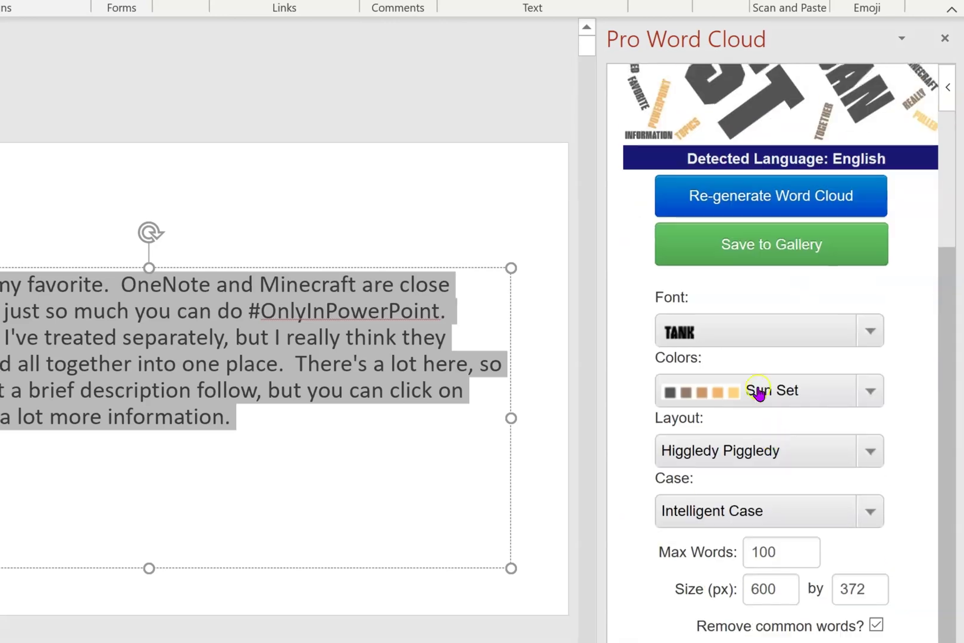
scroll(755, 394, "up", 3)
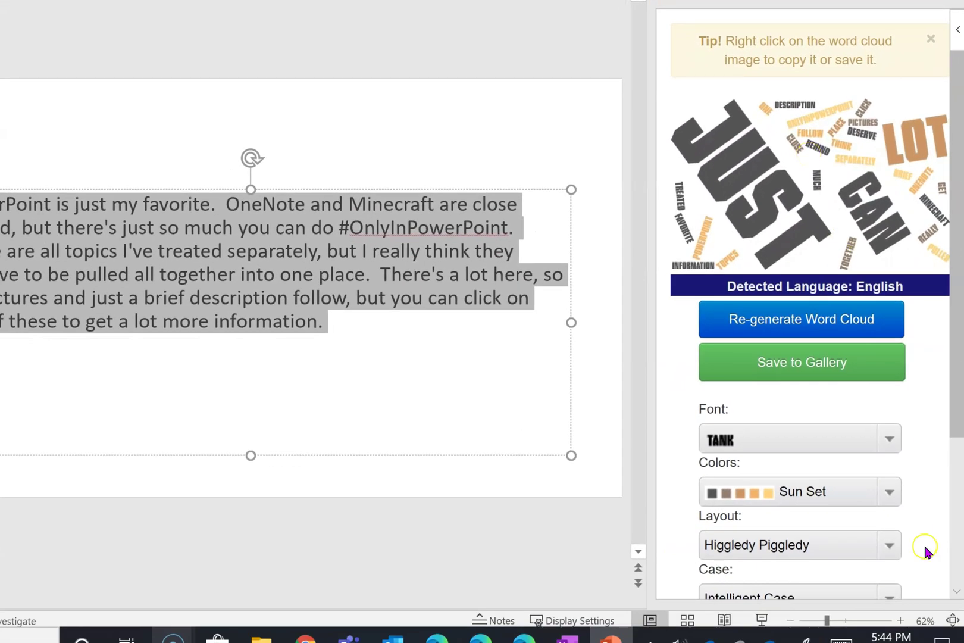
left_click(893, 546)
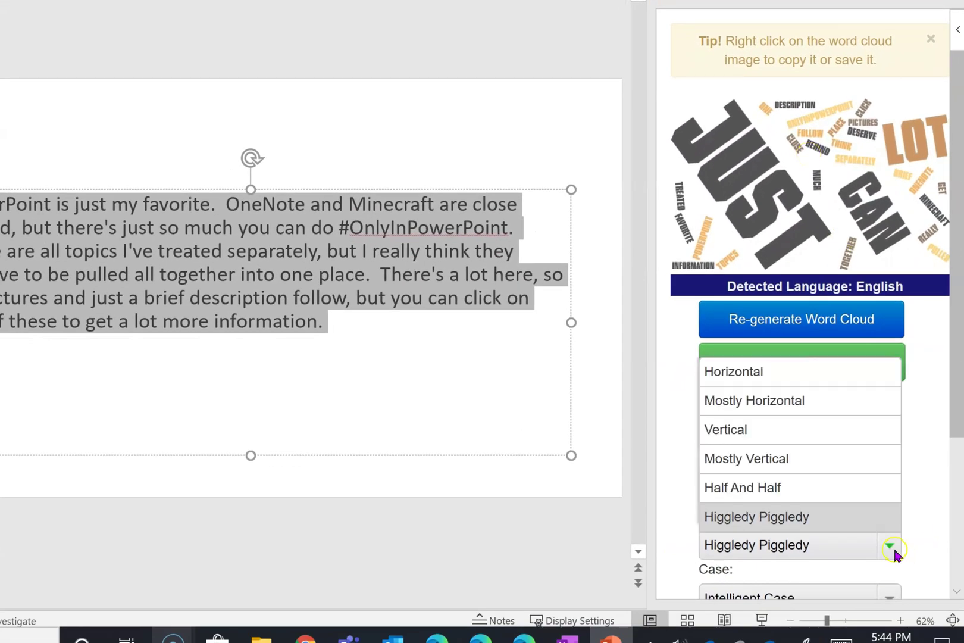
left_click(793, 485)
left_click(785, 327)
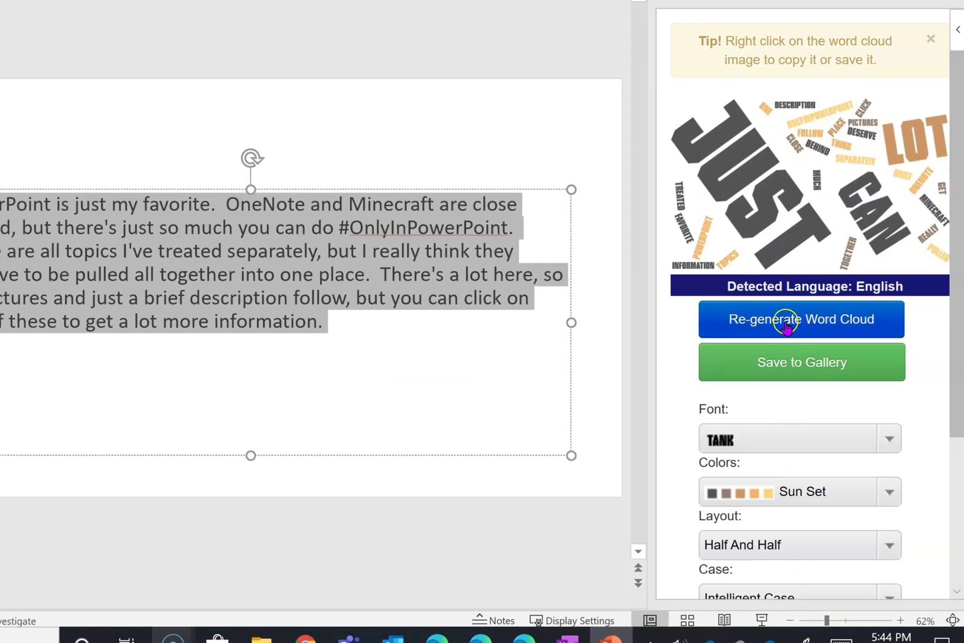
Step: Change the word cloud colour scheme to Bright
left_click(882, 491)
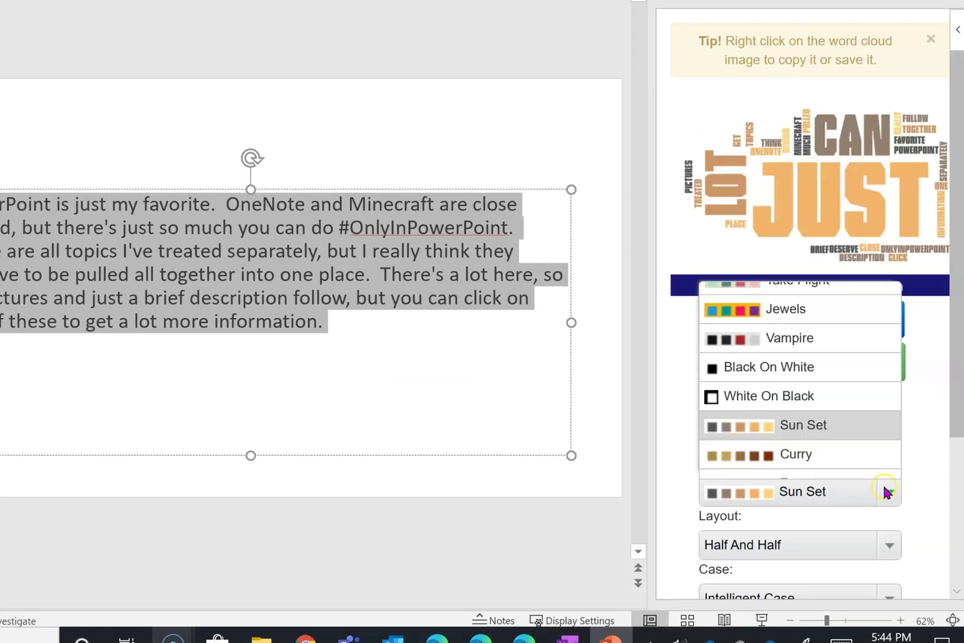
scroll(793, 396, "down", 2)
scroll(792, 394, "down", 2)
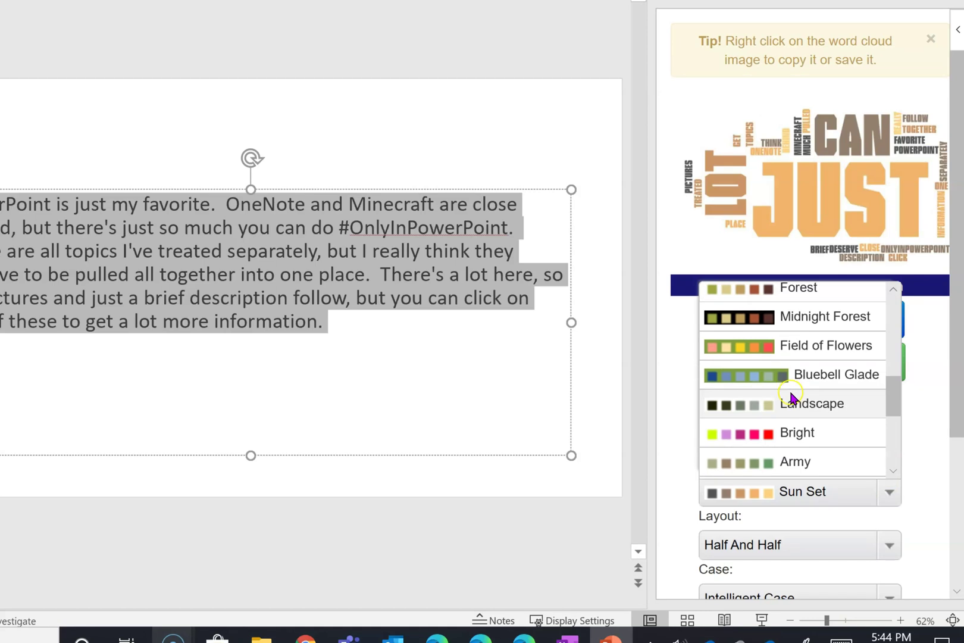
left_click(751, 433)
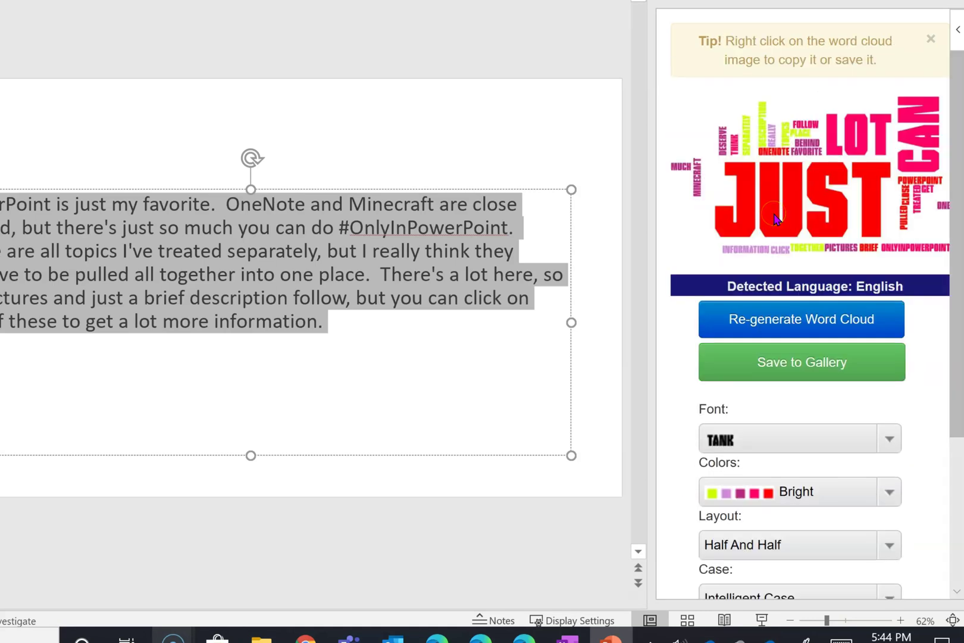
left_click(798, 364)
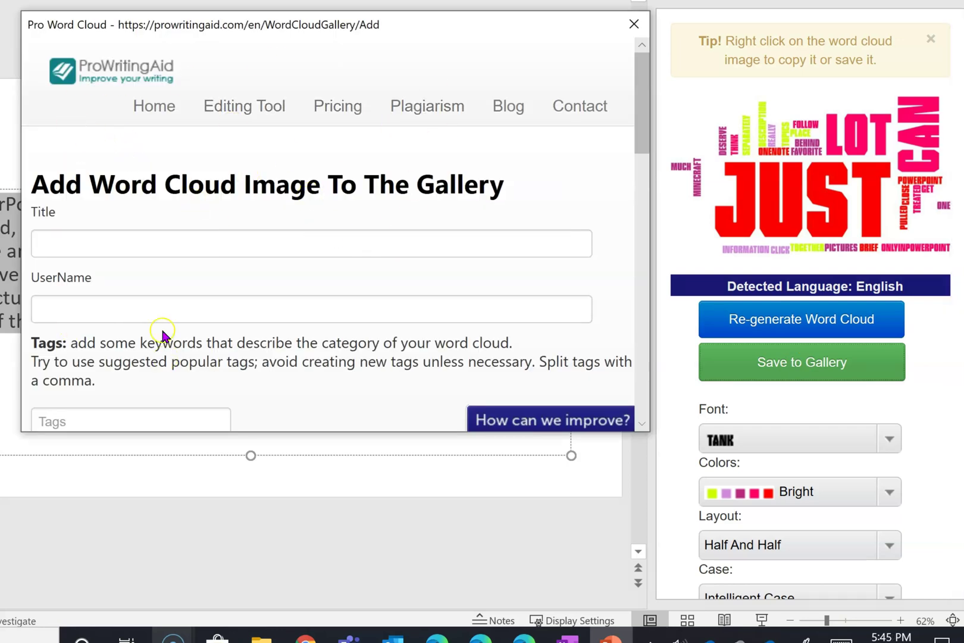
left_click(632, 26)
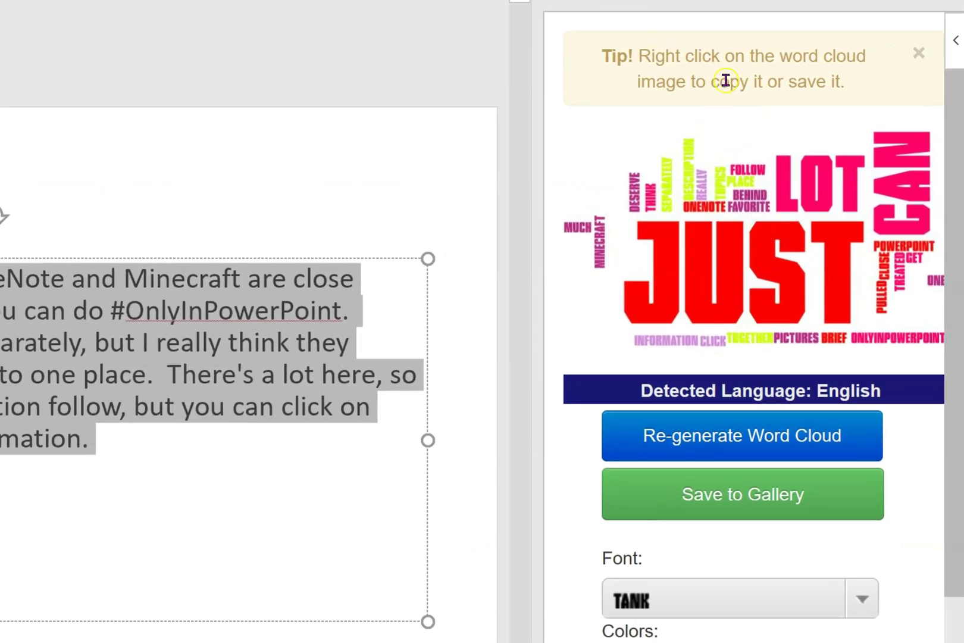
Step: Drag the Bright word cloud image from the add-in pane onto the slide over the paragraph
scroll(780, 193, "down", 2)
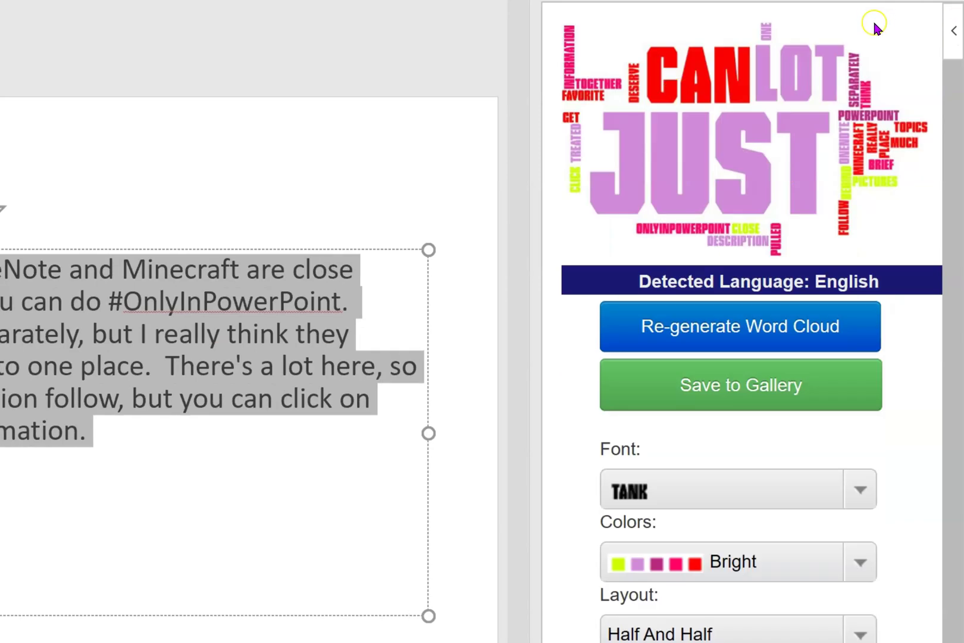
left_click(738, 119)
left_click_drag(781, 96, 349, 307)
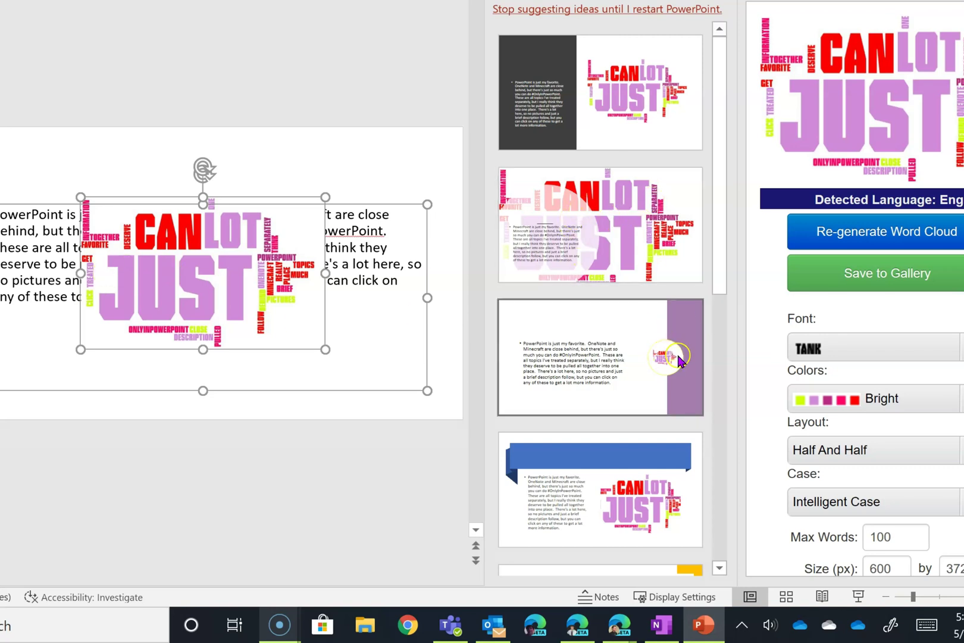
Step: Get more Design Ideas and apply the layout with the word cloud as a full-slide backdrop
left_click_drag(725, 125, 722, 393)
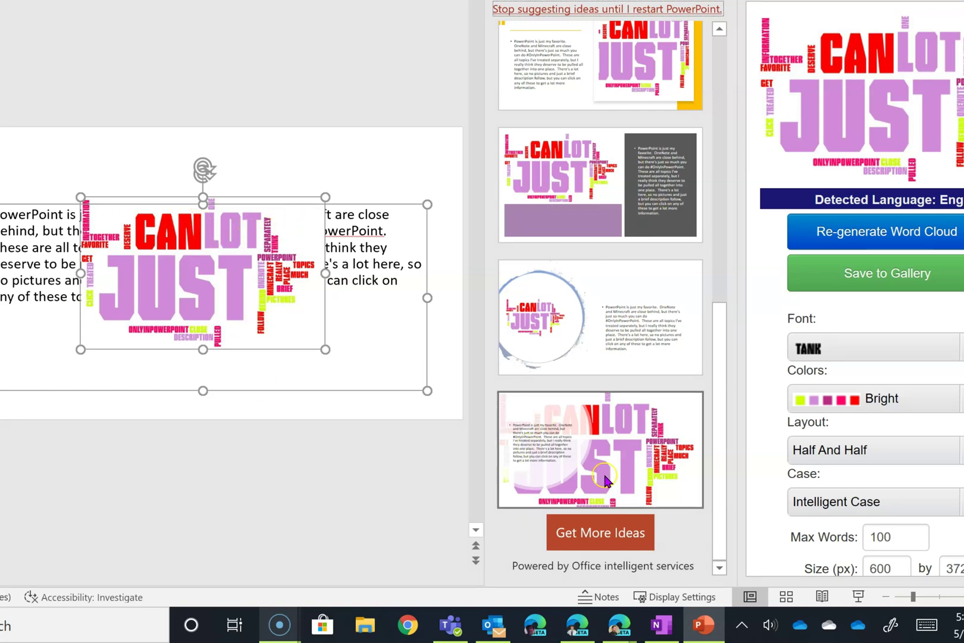
left_click(599, 536)
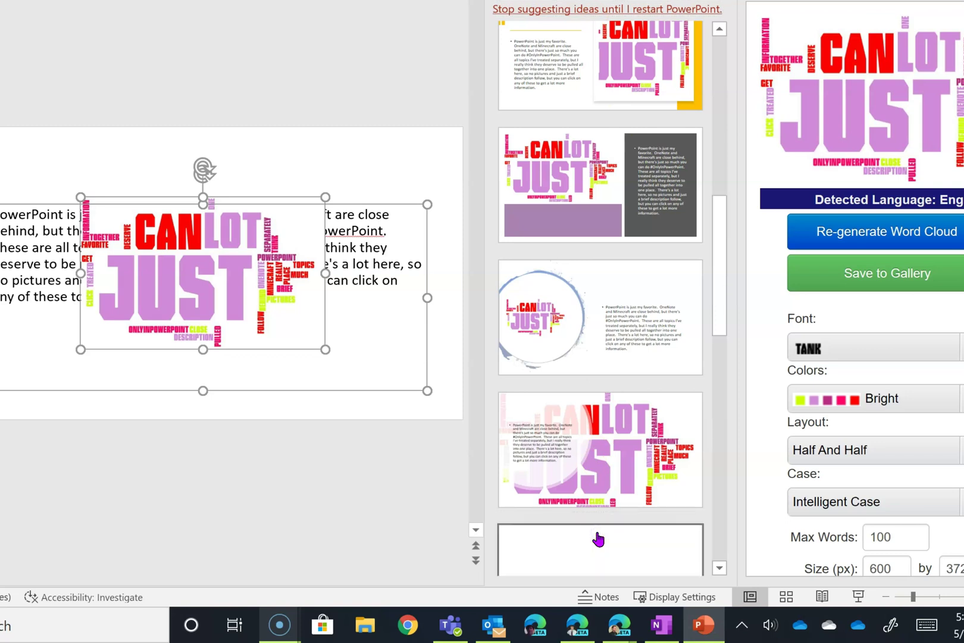
left_click_drag(717, 294, 717, 415)
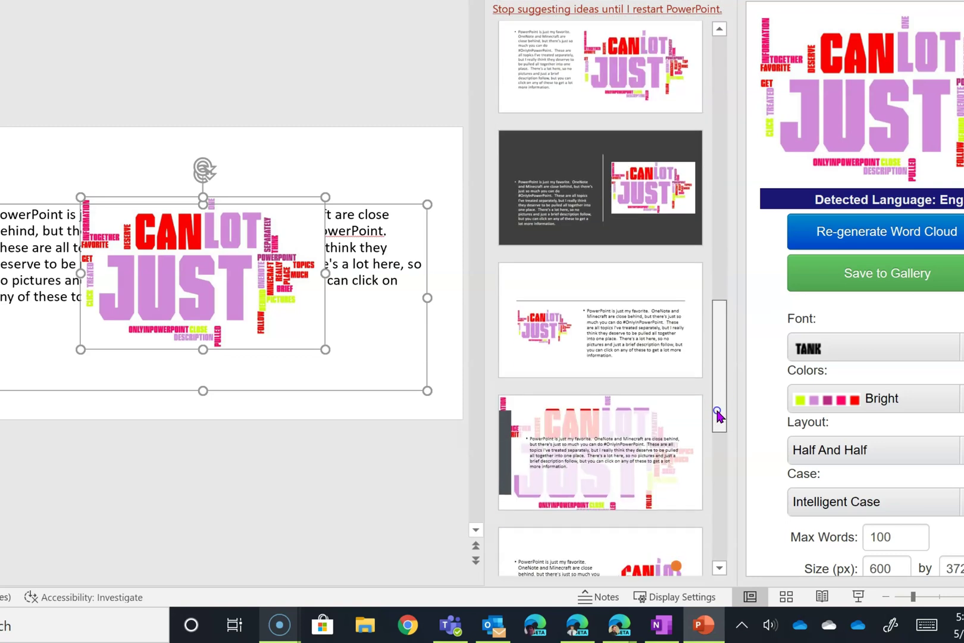
left_click(613, 438)
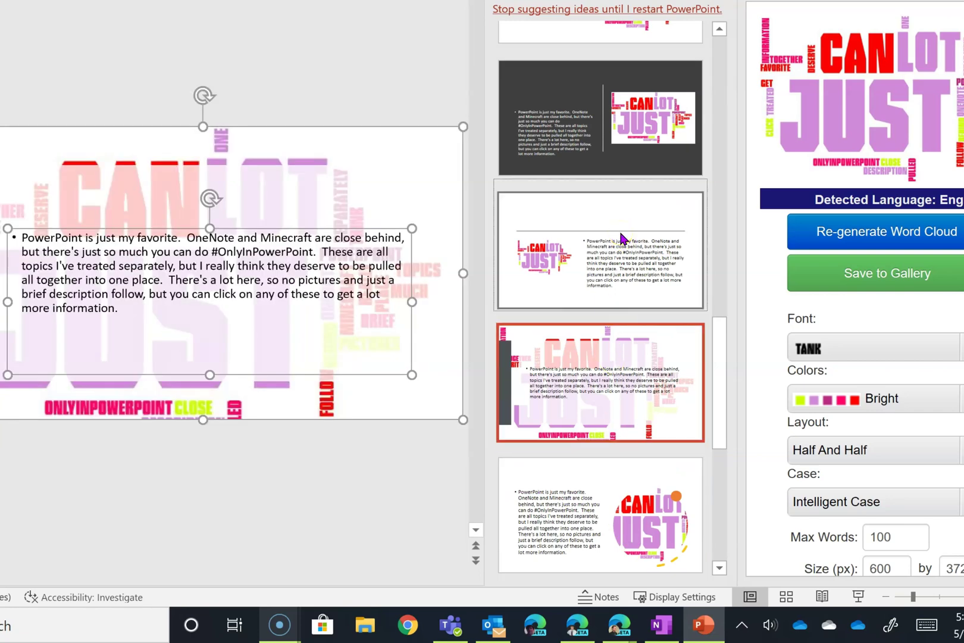
Step: Apply the first Design Idea to slide 1 and close the Design Ideas pane
left_click(209, 275)
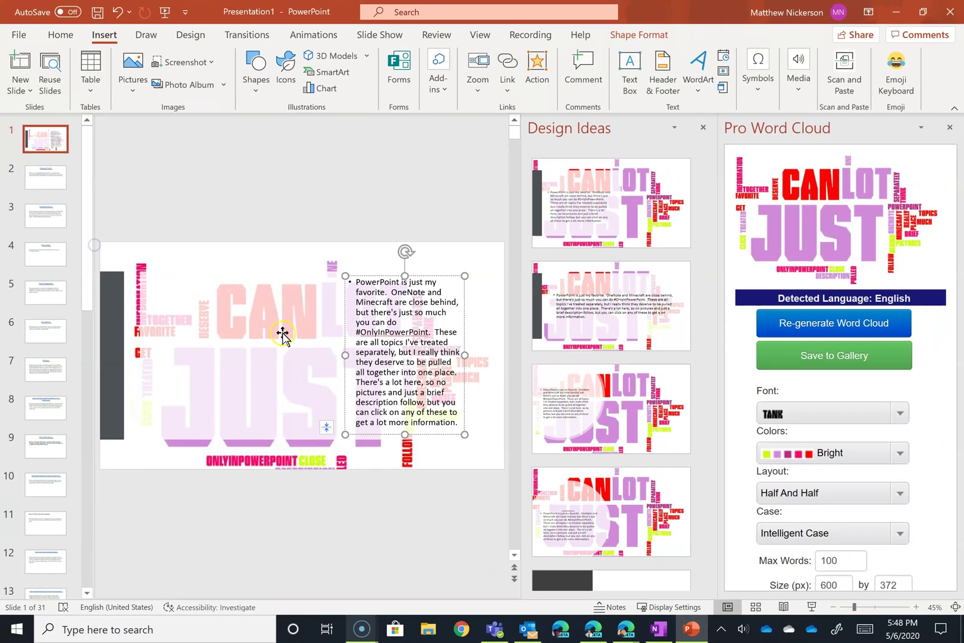
left_click(654, 53)
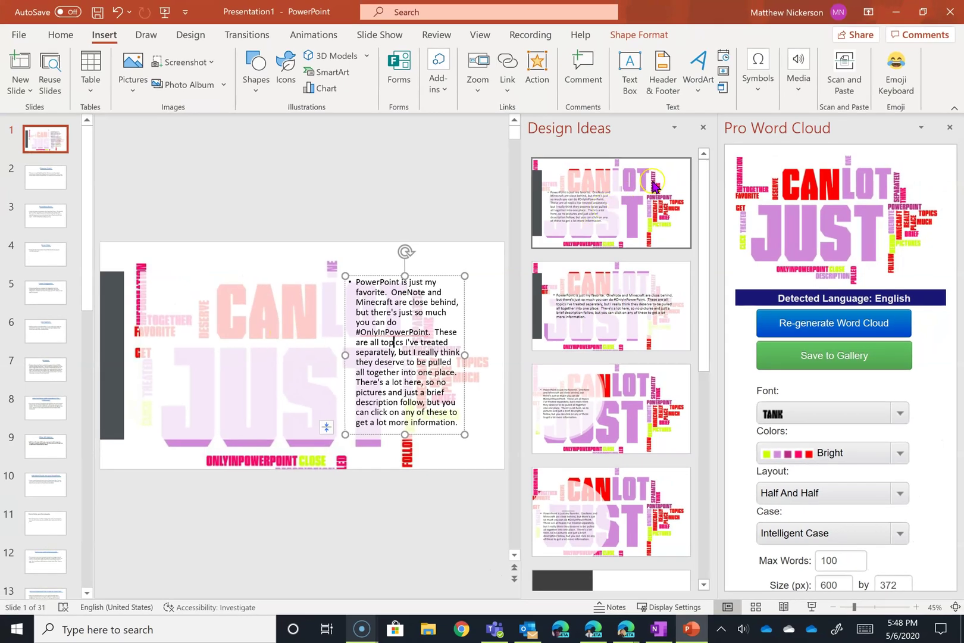
left_click(703, 128)
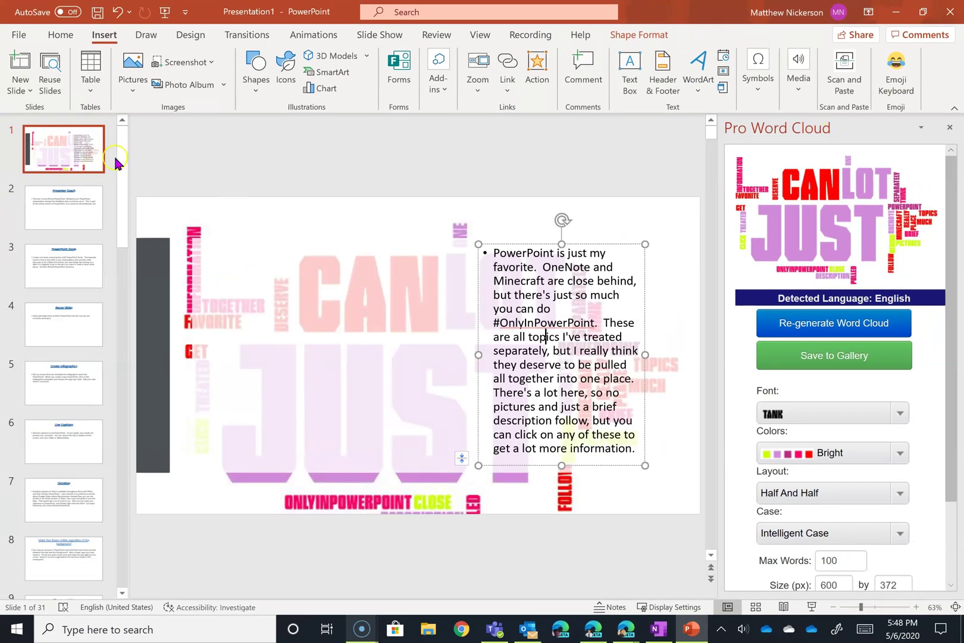
Step: Close the Pro Word Cloud pane and go to the last slide, 31
left_click(53, 506)
left_click(63, 149)
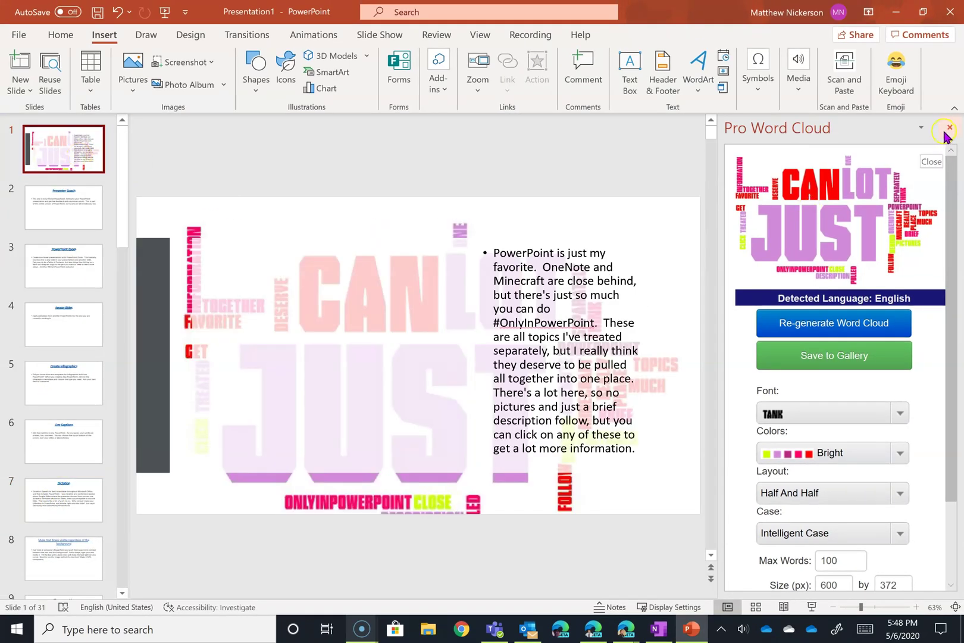
left_click(949, 129)
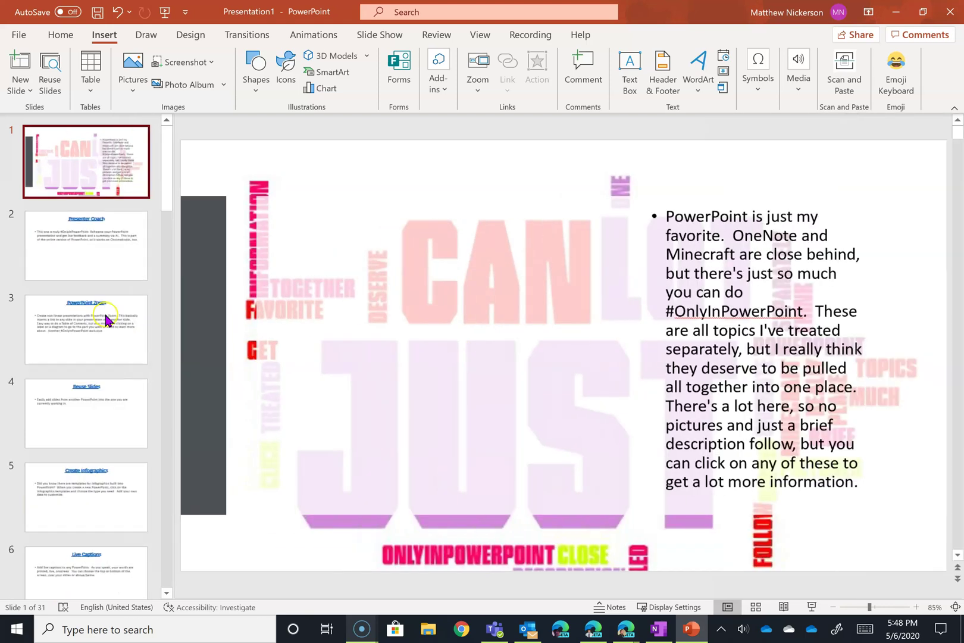
left_click(65, 172)
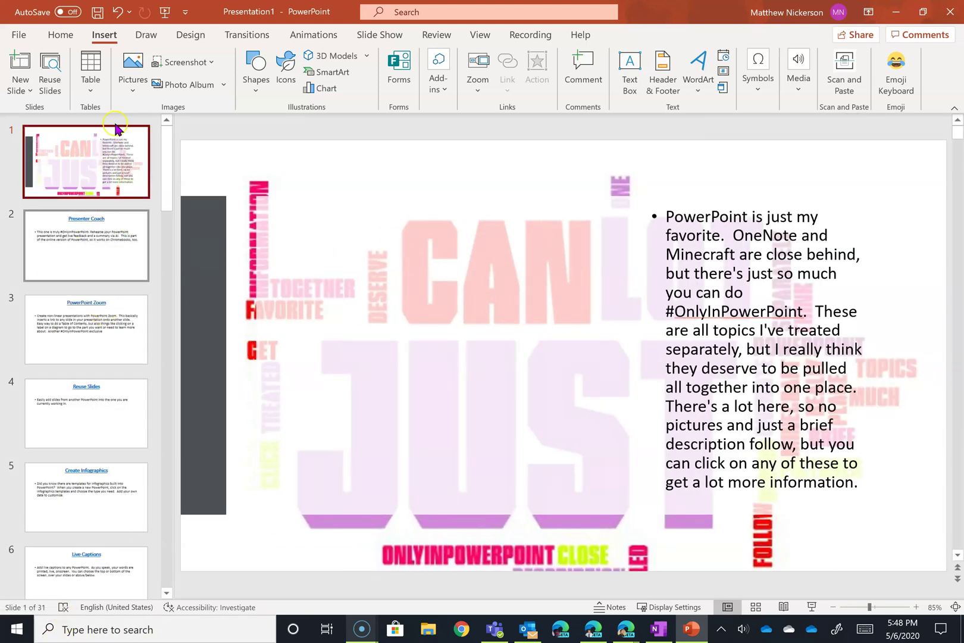
left_click_drag(167, 179, 151, 589)
left_click(101, 568)
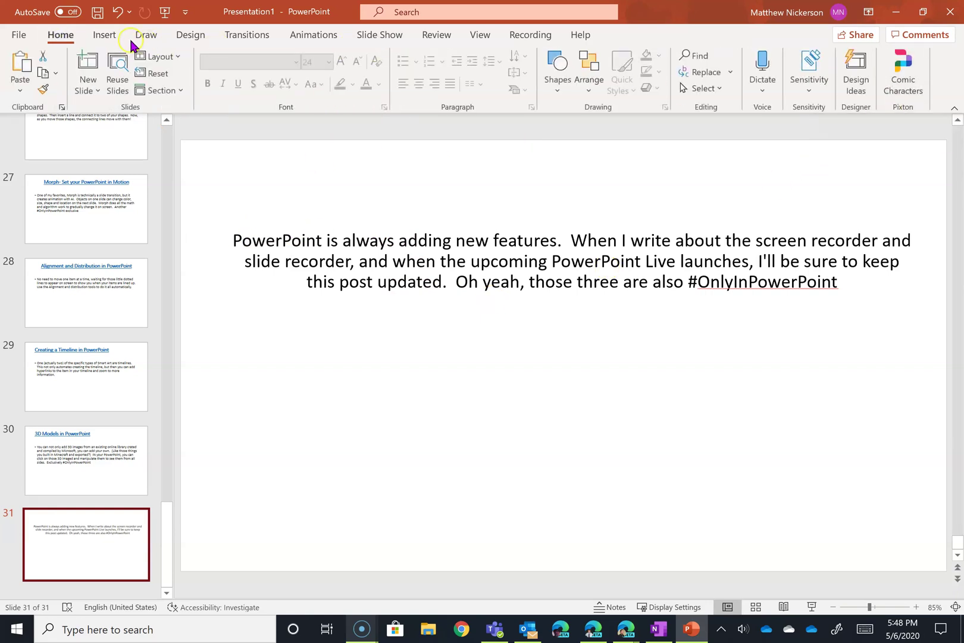
Step: On slide 1, cut the bullet text box so only the word cloud picture remains
left_click(105, 36)
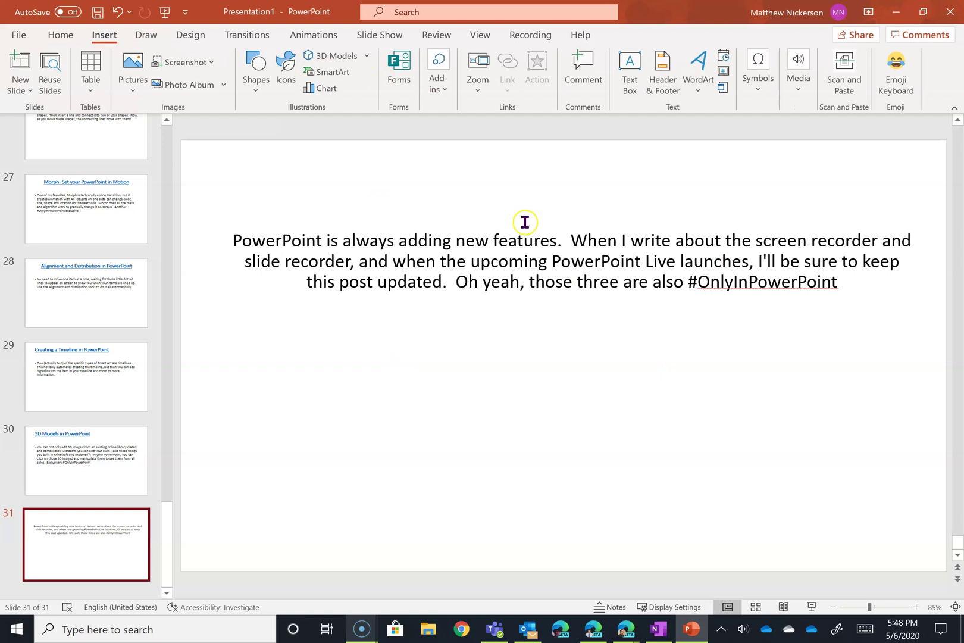
left_click_drag(166, 555, 168, 153)
left_click(86, 161)
left_click(707, 256)
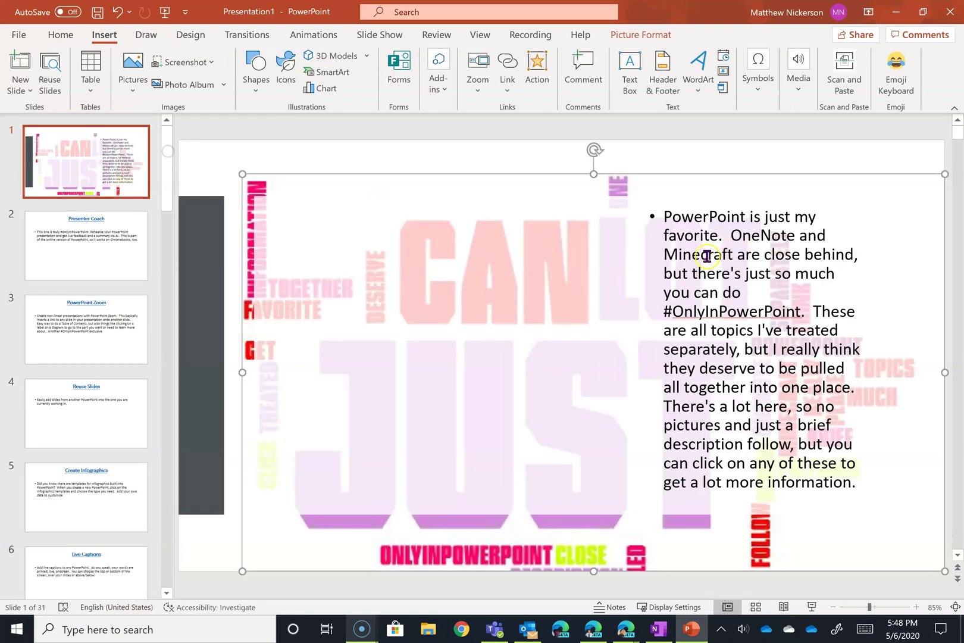
key("Tab")
left_click(701, 206)
key("ctrl+x")
key("ctrl+v")
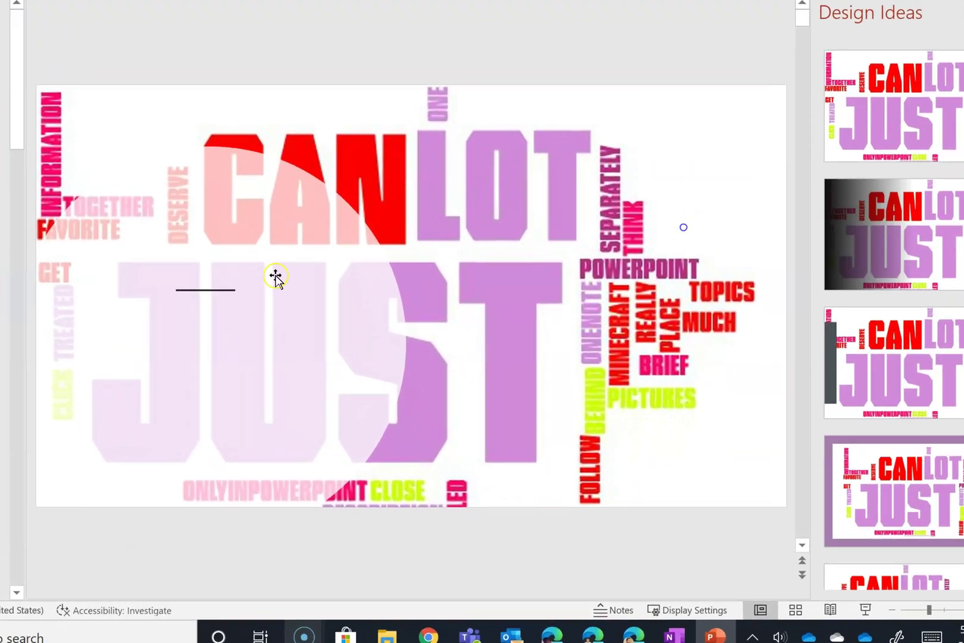
right_click(533, 196)
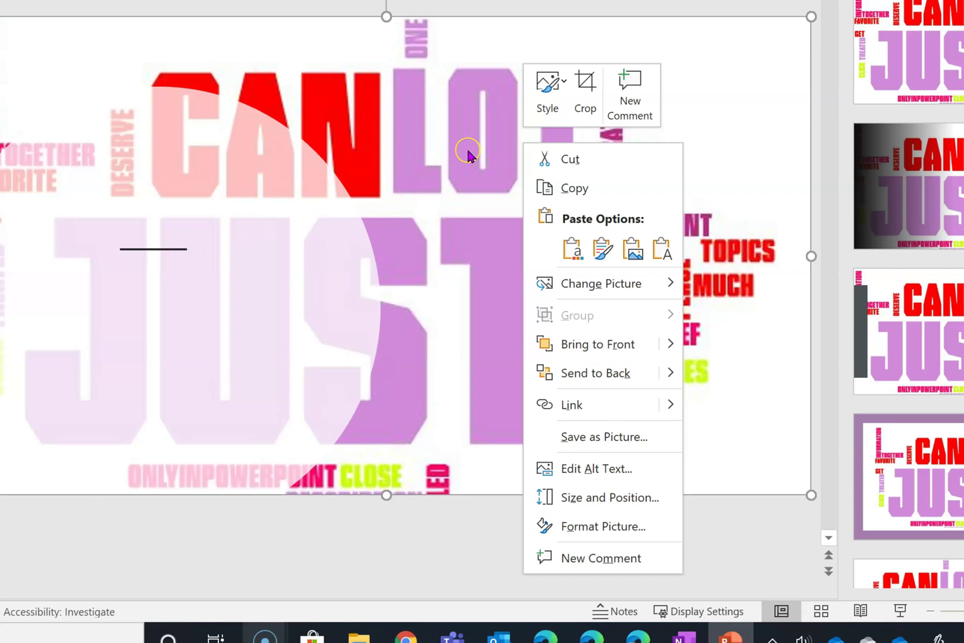
Step: Apply the third Design Idea with the dark left strip and bring up Save as Picture
left_click(909, 325)
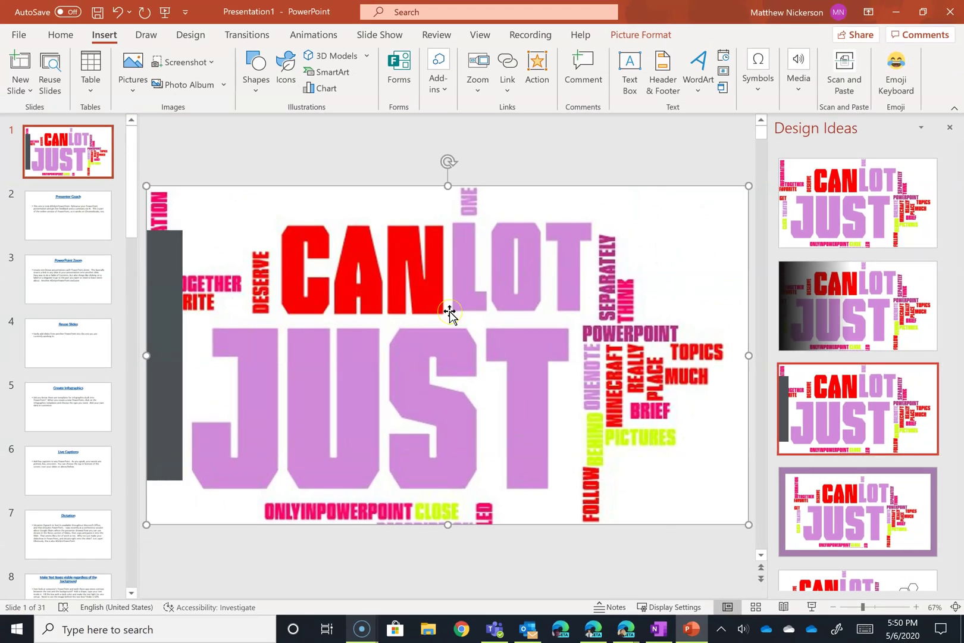
left_click(426, 314)
left_click(623, 284)
left_click(459, 314)
right_click(353, 280)
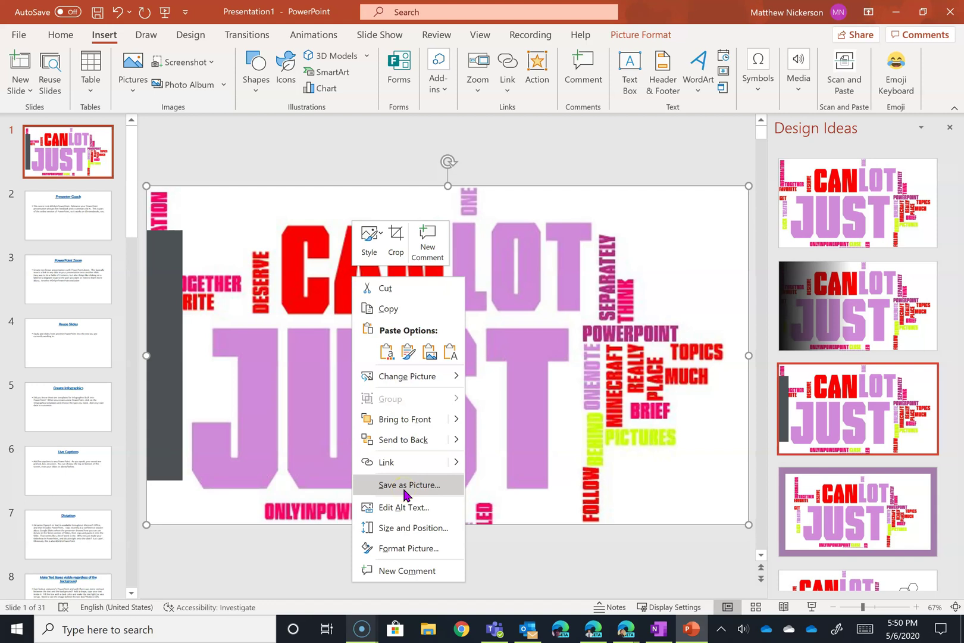
left_click(625, 630)
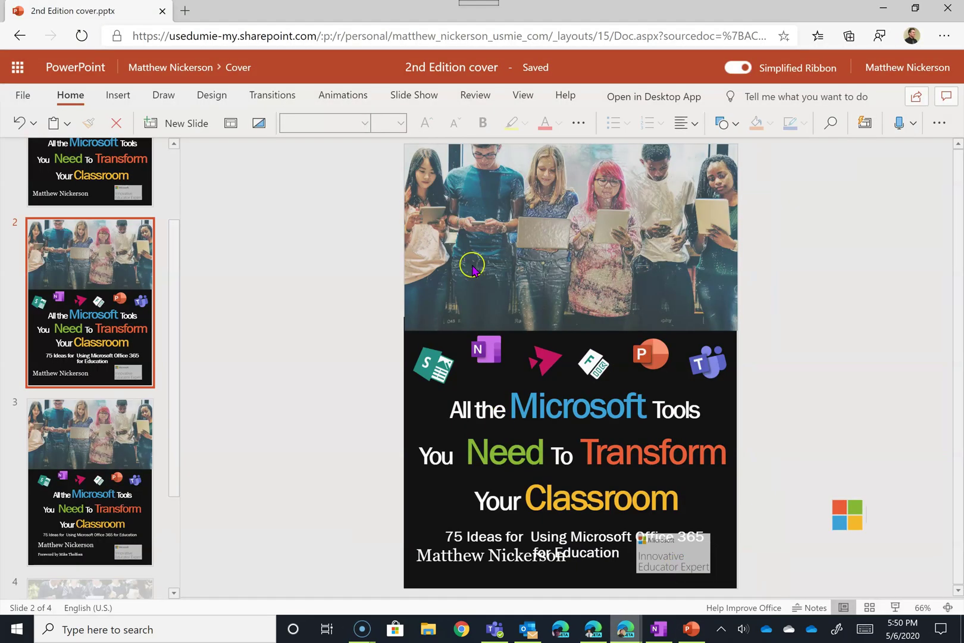
left_click(490, 307)
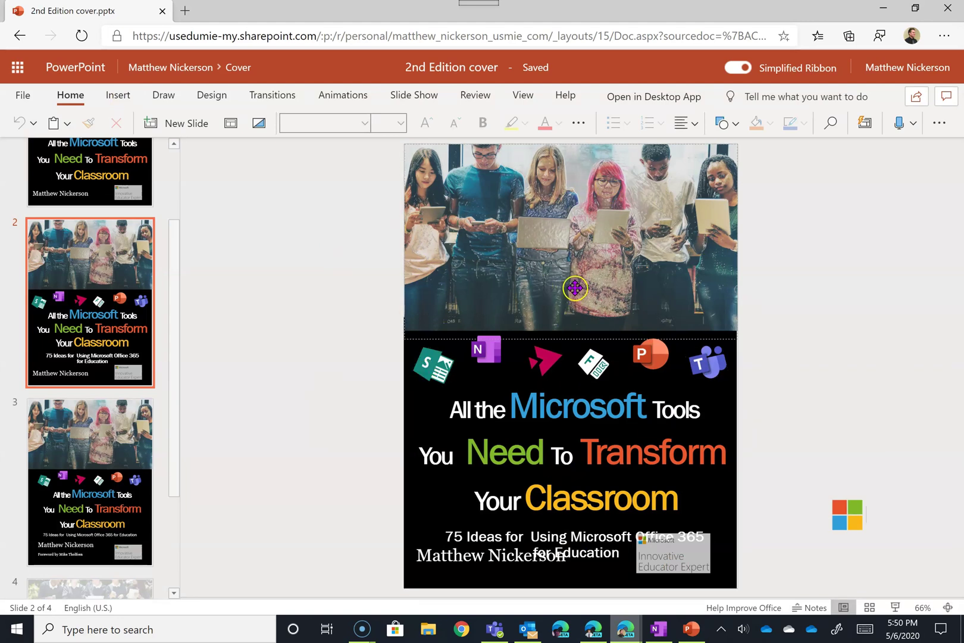
left_click(394, 385)
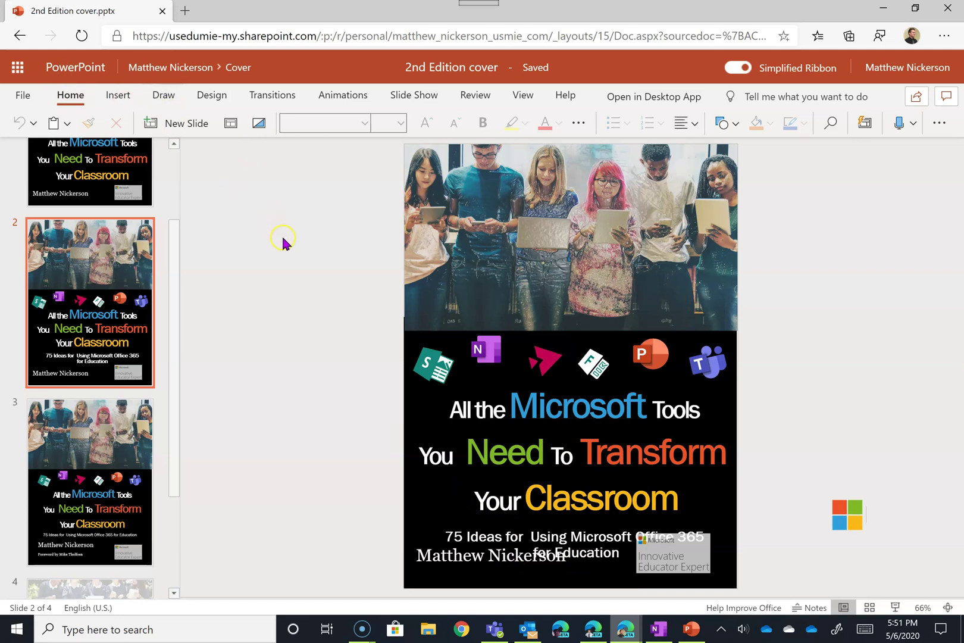
left_click(439, 248)
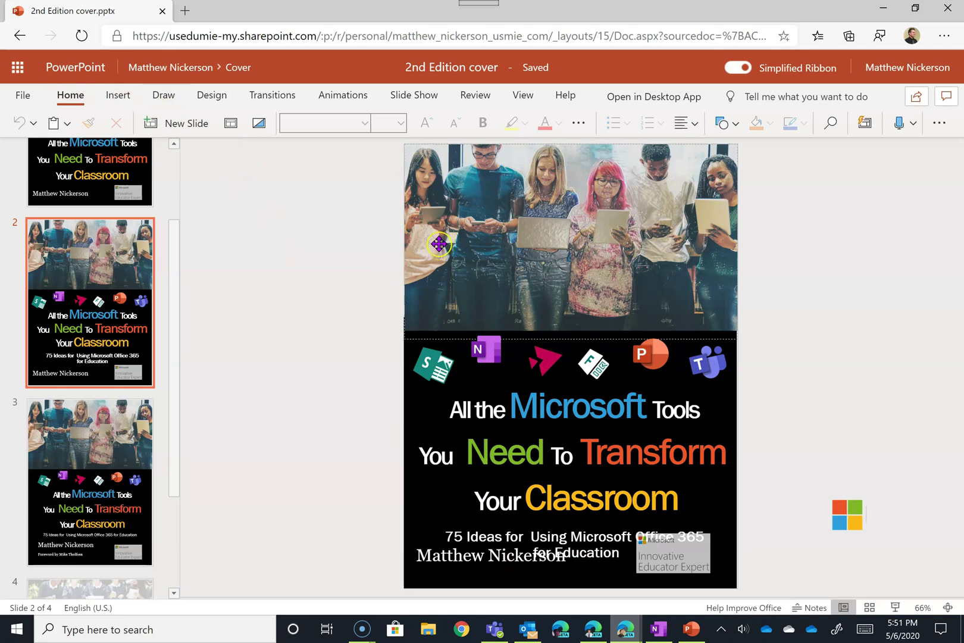
left_click(362, 284)
left_click(320, 325)
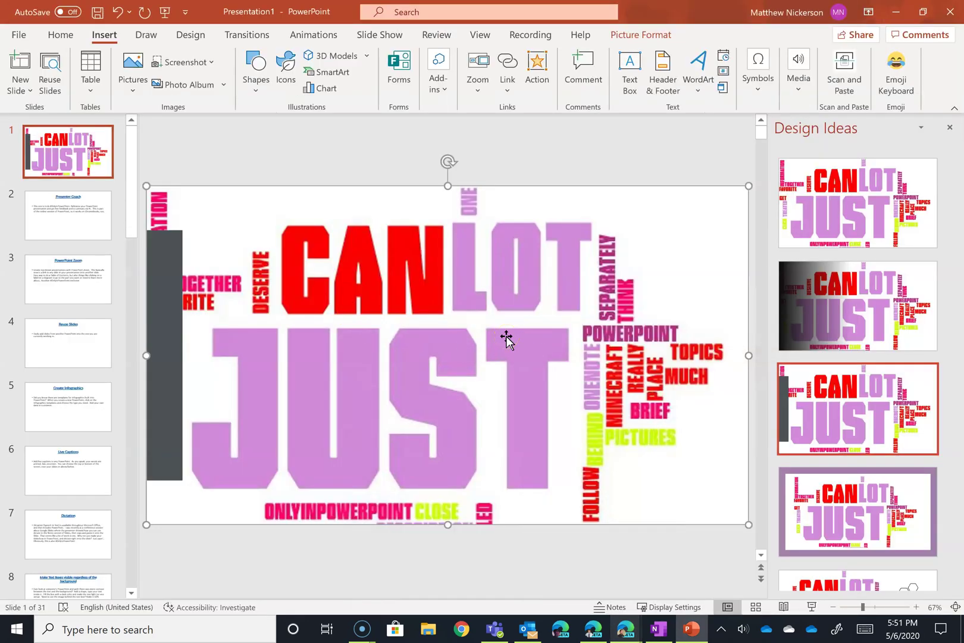
left_click(460, 362)
left_click(74, 155)
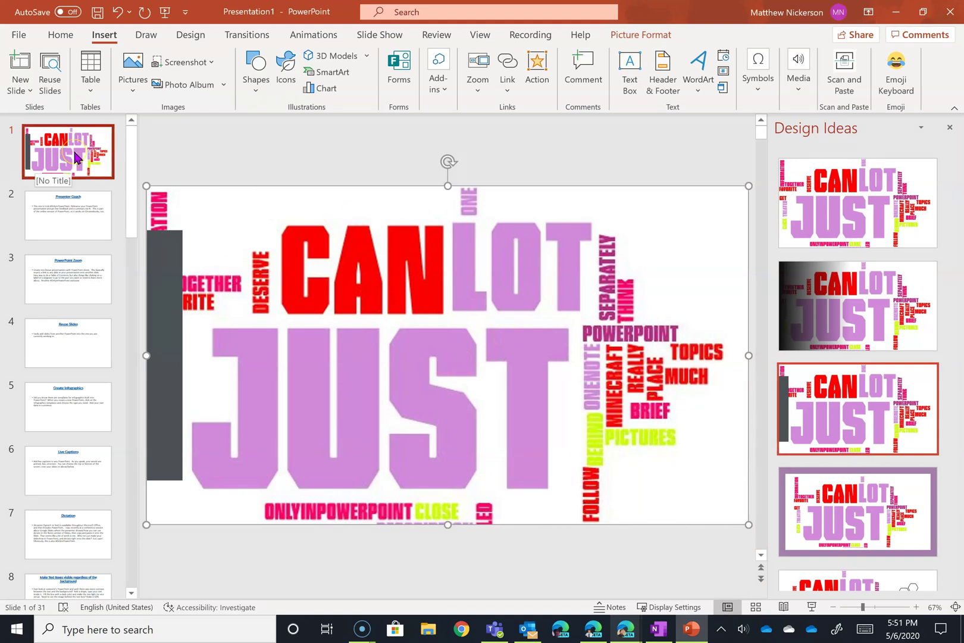
left_click(649, 154)
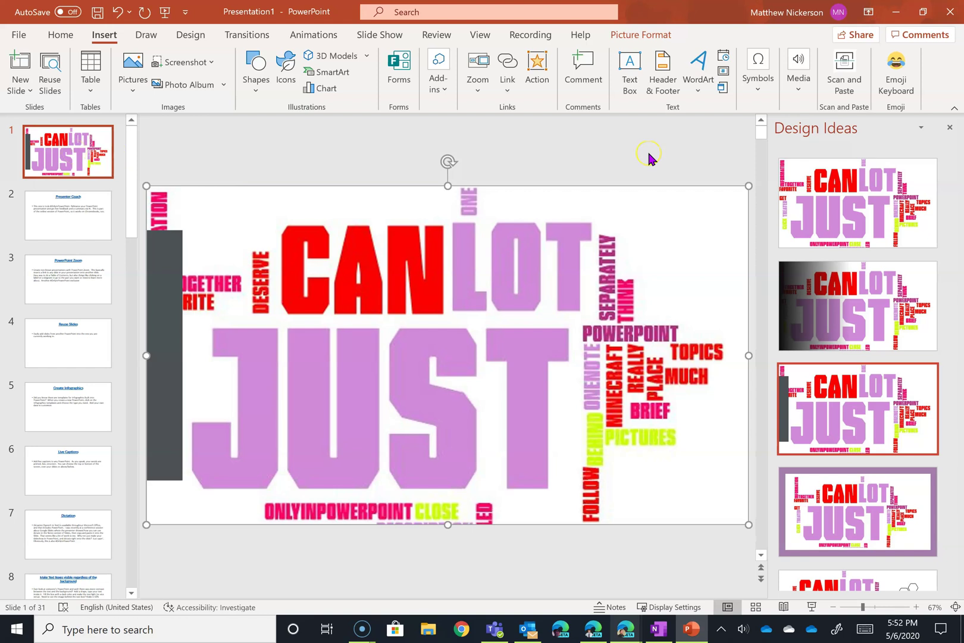